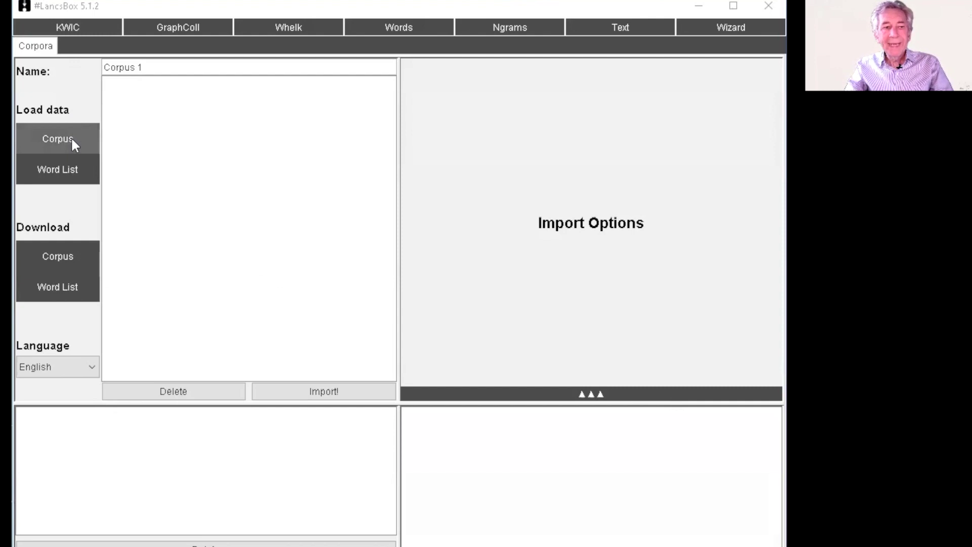
Name the corpus 'Biology' and load the BS transcript files from the MICASE folder
left_click_drag(144, 67, 102, 66)
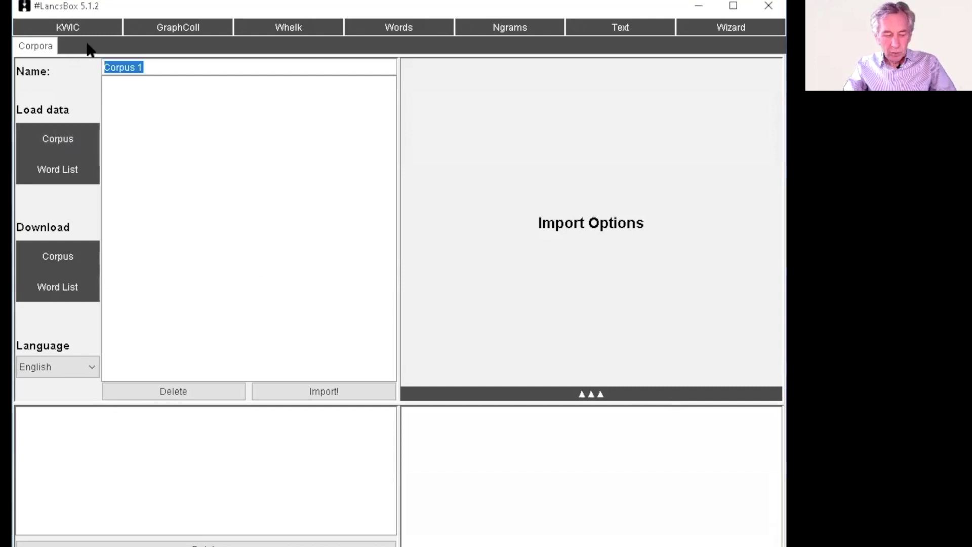
type("Biology")
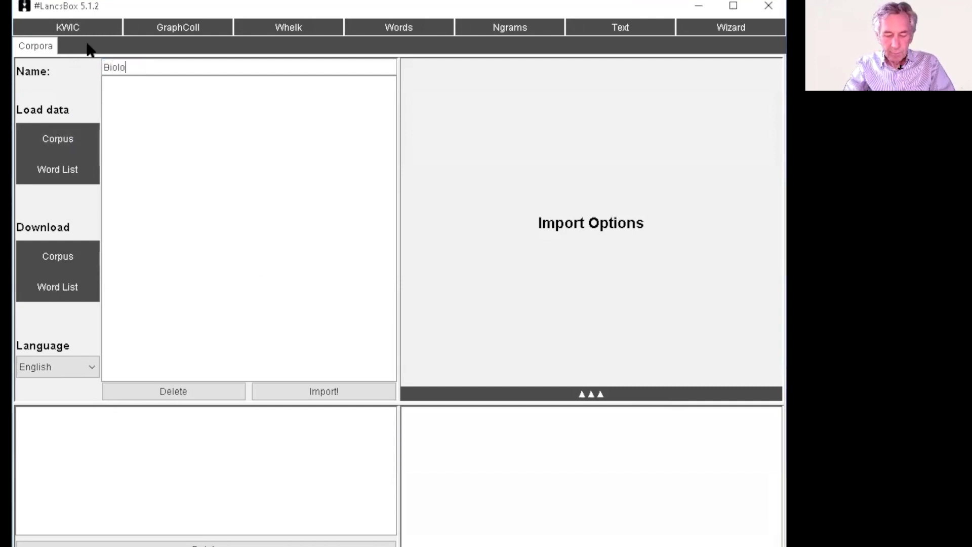
left_click(81, 138)
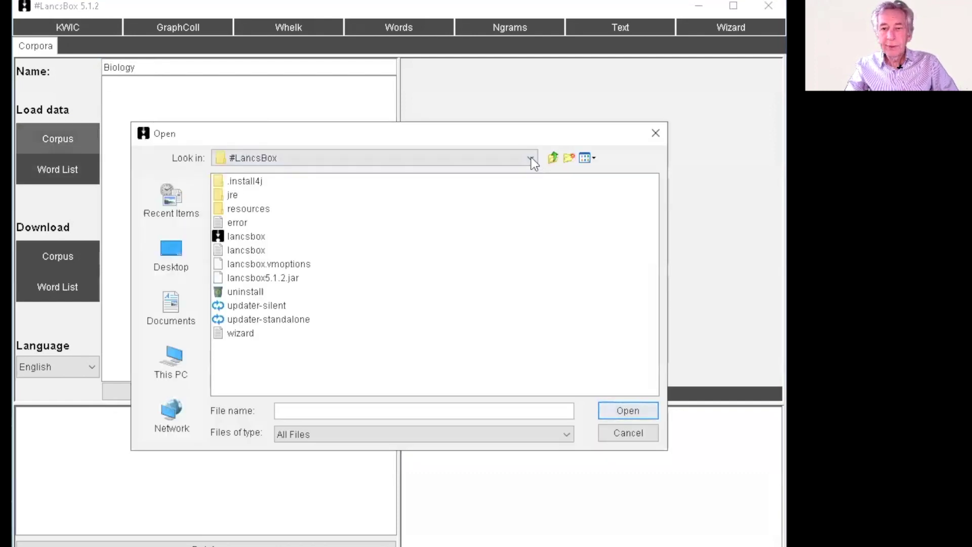
left_click(530, 158)
left_click(252, 243)
left_click(252, 180)
key("shift+Down")
key("shift+Down")
key("shift+Down")
key("shift+Down")
key("shift+Down")
key("shift+Down")
key("shift+Down")
key("shift+Down")
key("shift+Down")
key("shift+Down")
key("shift+Down")
key("shift+Down")
key("shift+Down")
key("shift+Down")
key("shift+Down")
key("shift+Down")
key("shift+Down")
key("shift+Down")
key("shift+Down")
key("shift+Down")
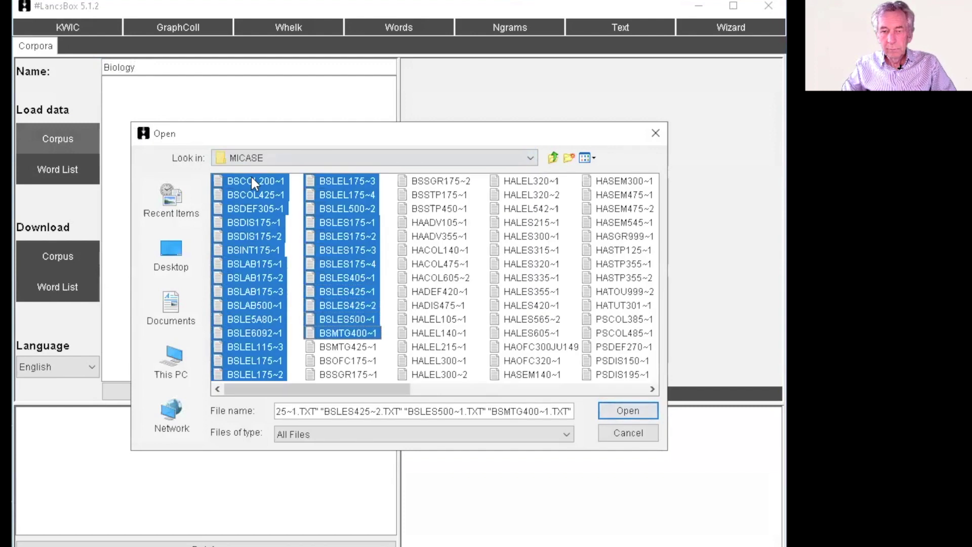
key("shift+Down")
key("shift+Down")
key("shift+Down")
key("shift+Down")
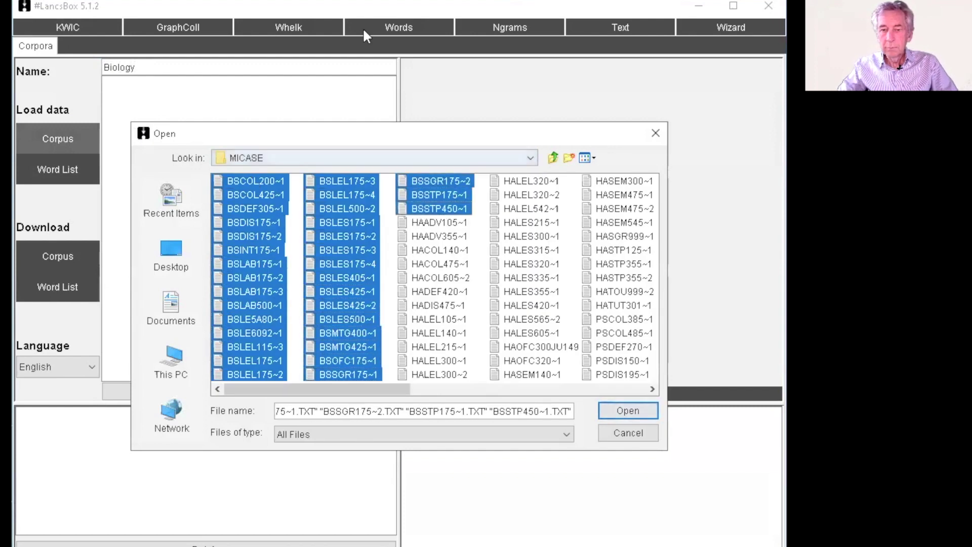
left_click(637, 410)
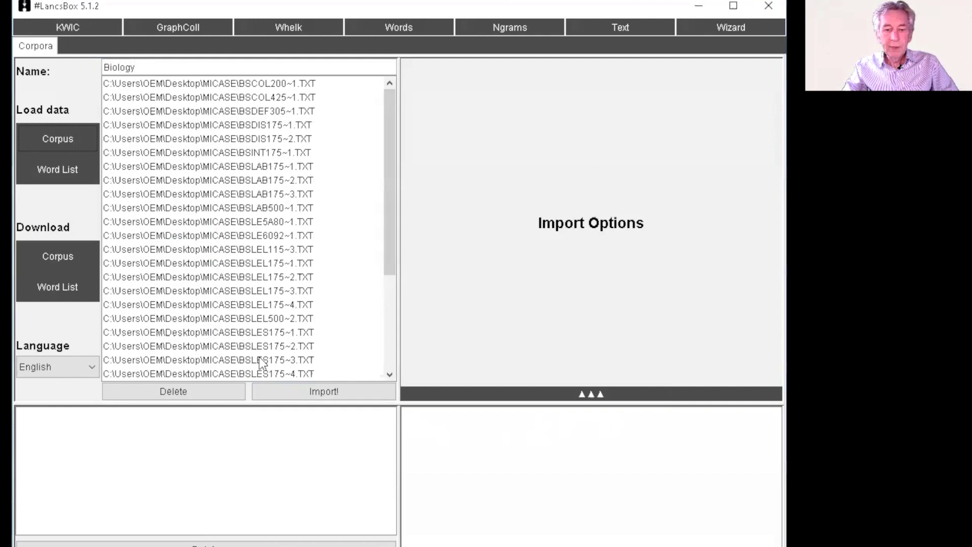
left_click(339, 392)
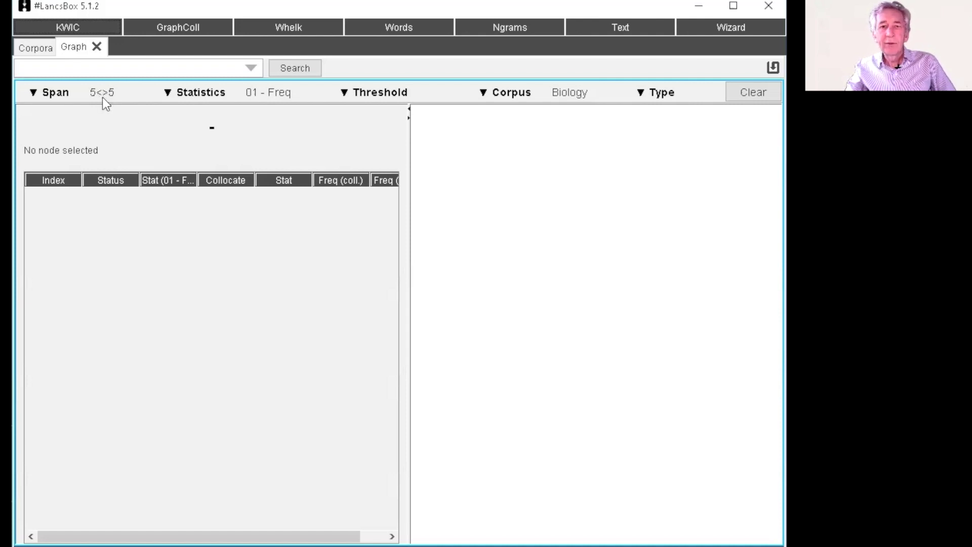
Set the GraphColl span to Left 0 and Right 1 and apply it
left_click(32, 96)
left_click(109, 171)
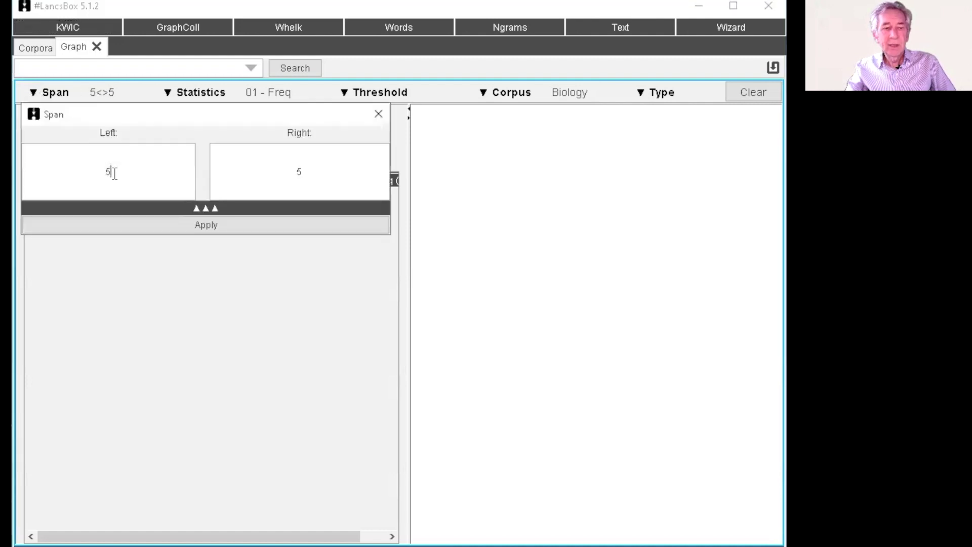
key("BackSpace")
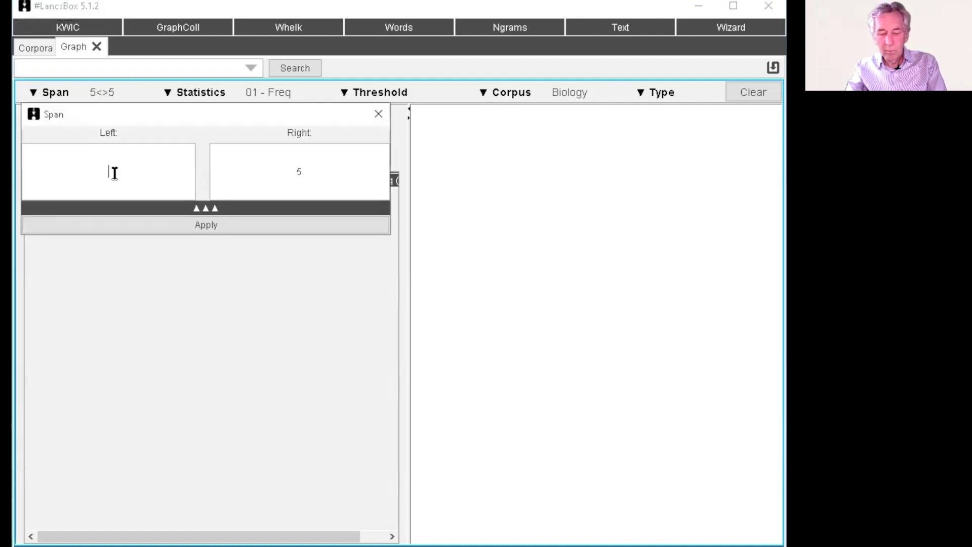
type("0")
left_click(305, 174)
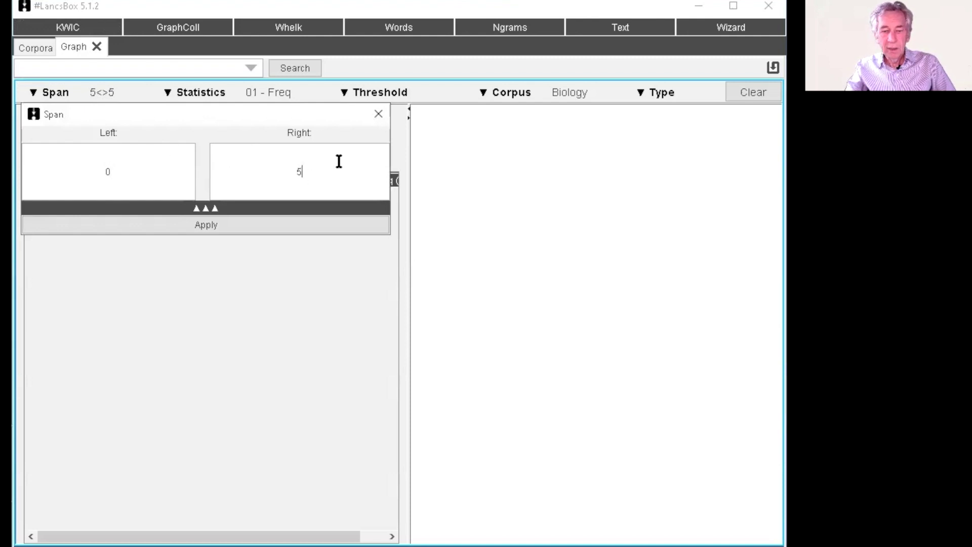
key("BackSpace")
type("1")
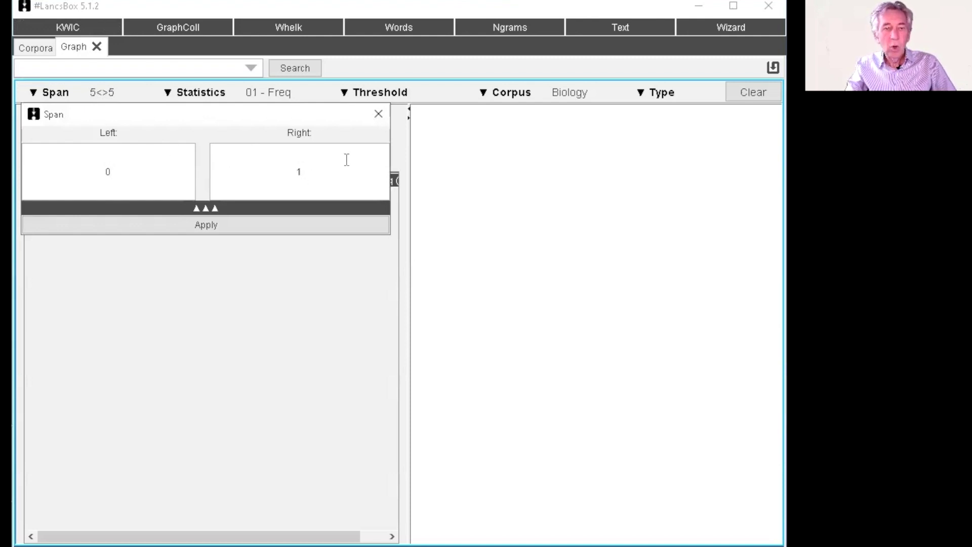
left_click(195, 229)
left_click(104, 66)
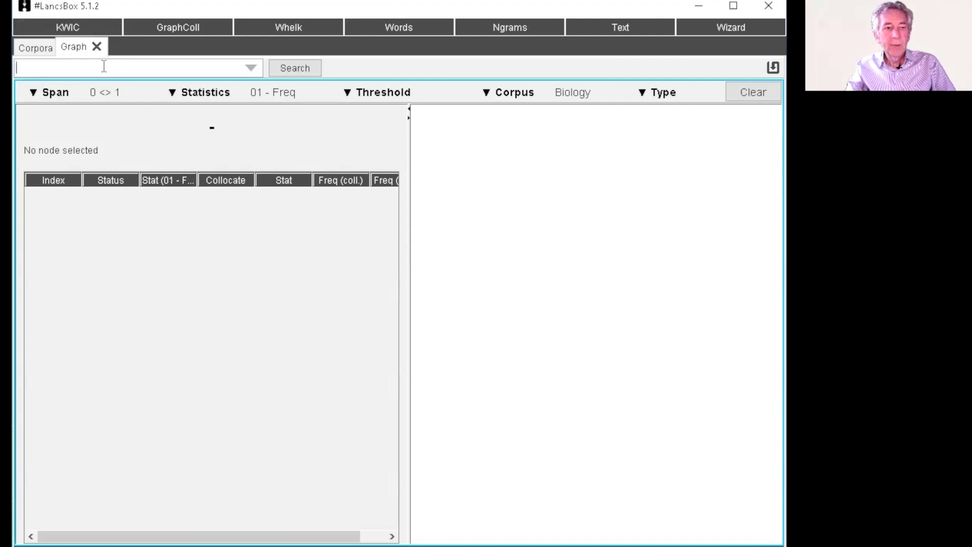
Search for 'cell', getting 373 hits and 25 right-side collocates led by 'and' and 'death'
type("cell")
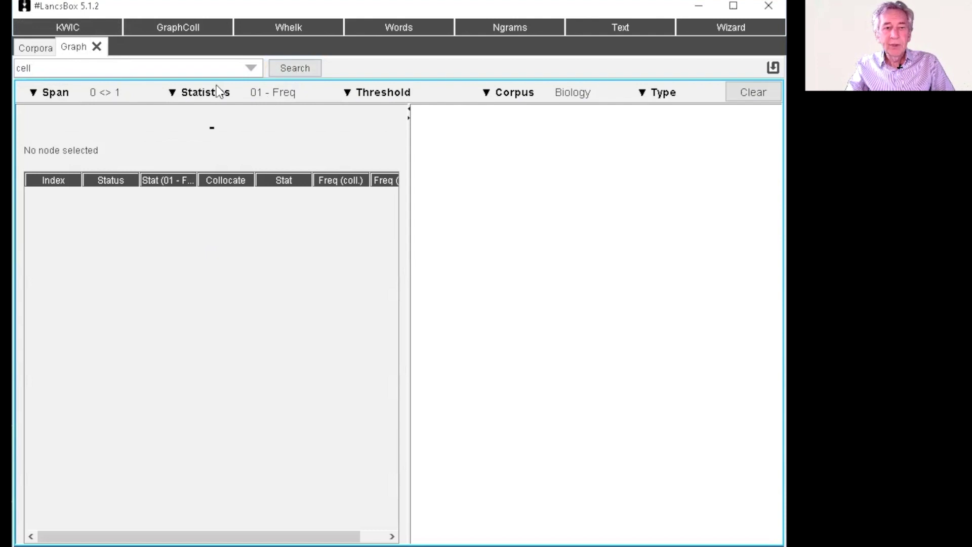
left_click(297, 69)
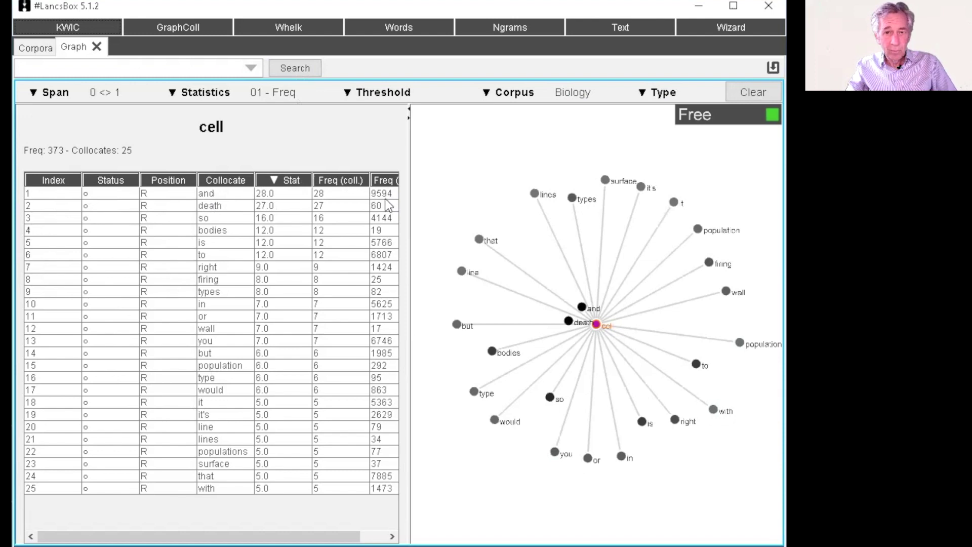
Bring up the Threshold settings, showing a 5.0 value for 01 - Freq
left_click_drag(203, 537, 229, 536)
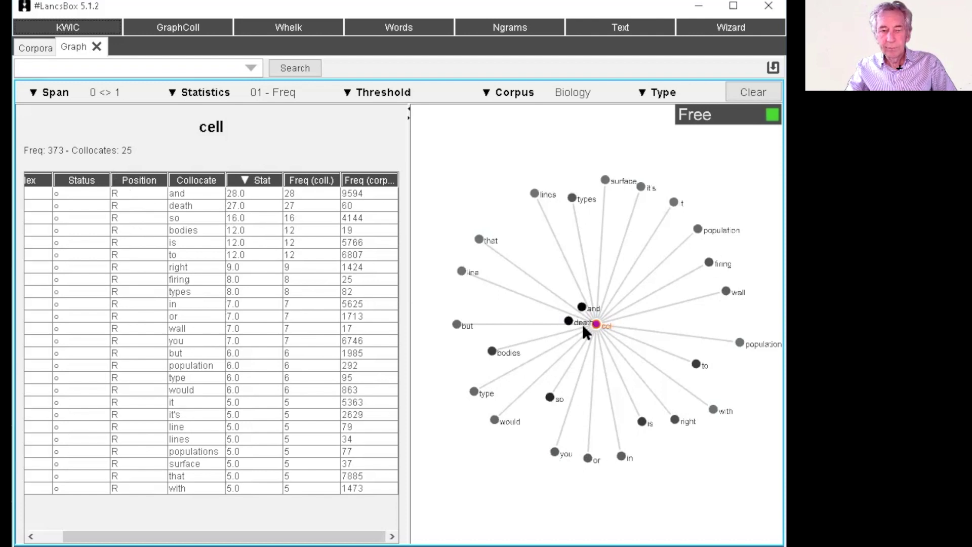
left_click(368, 95)
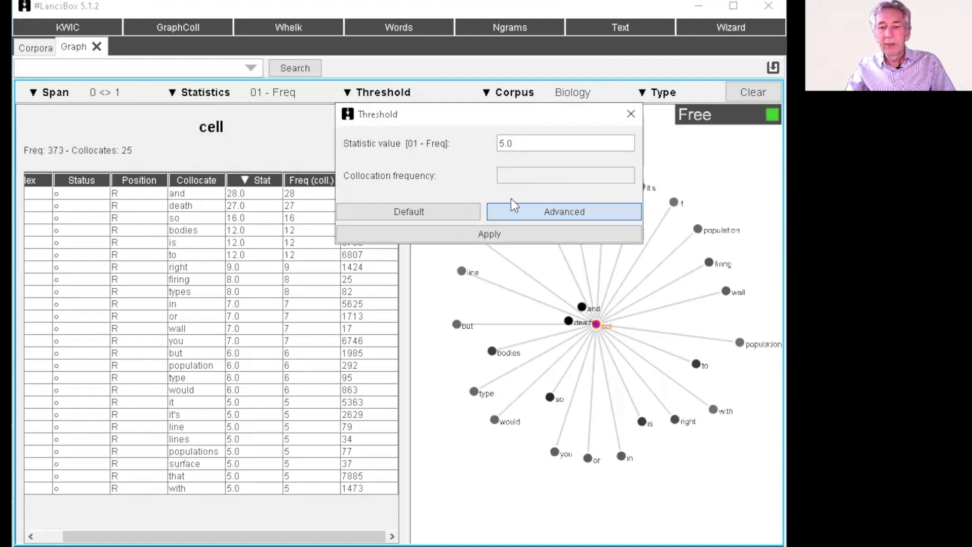
Apply the unchanged 5.0 threshold to close the Threshold dialog
left_click(478, 231)
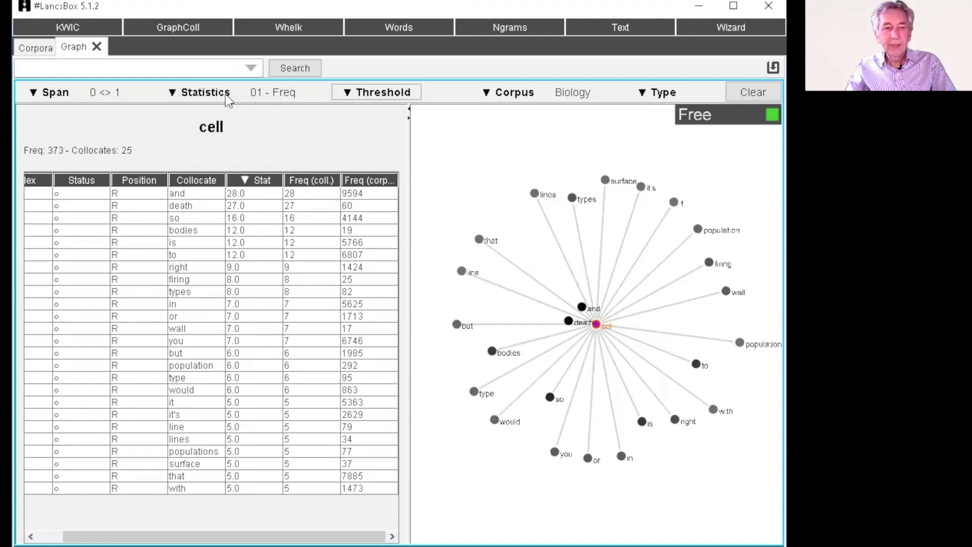
Change the span to 1 left and 1 right, confirming the current graph is discarded
left_click(55, 92)
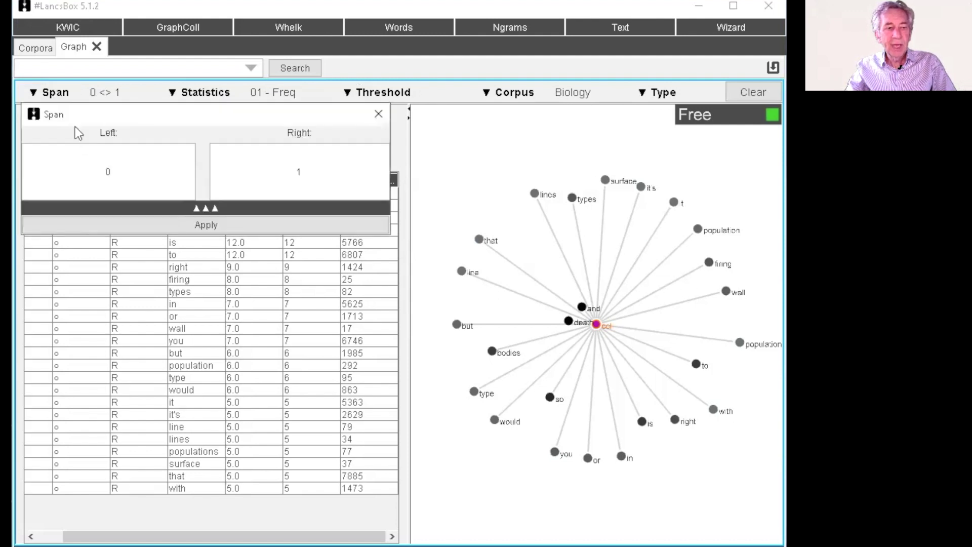
key("BackSpace")
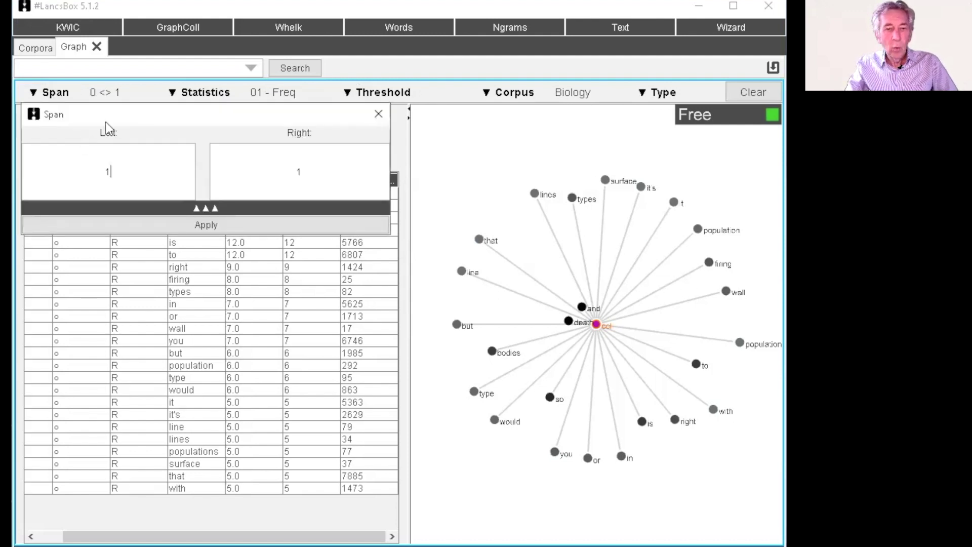
type("1")
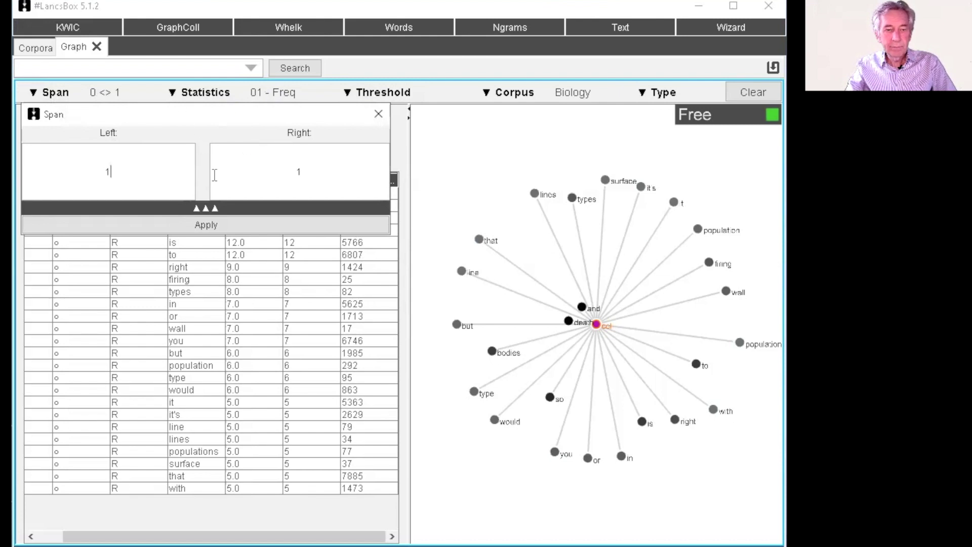
left_click(201, 230)
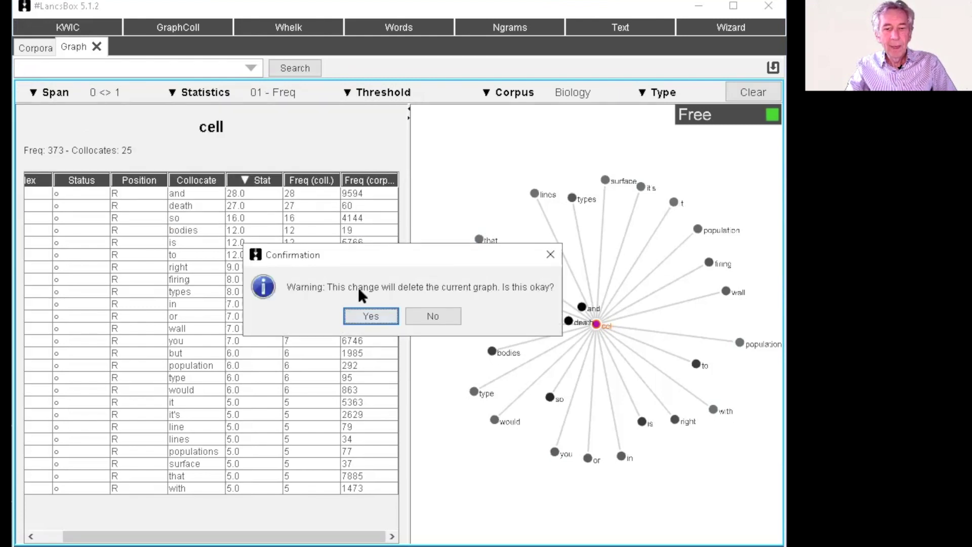
left_click(371, 315)
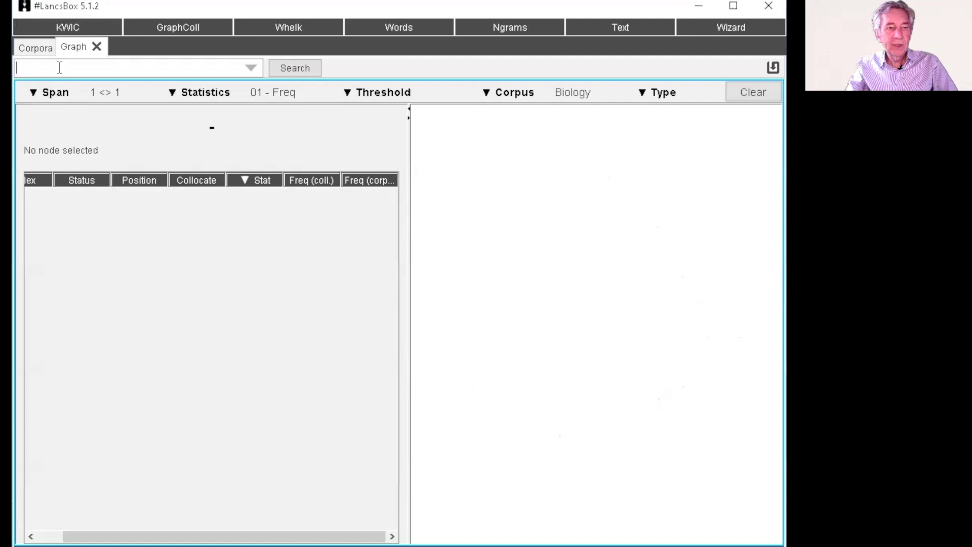
Rerun the search for 'cell', now yielding 36 collocates led by left-side 'the'
left_click(59, 68)
type("cell")
left_click(285, 67)
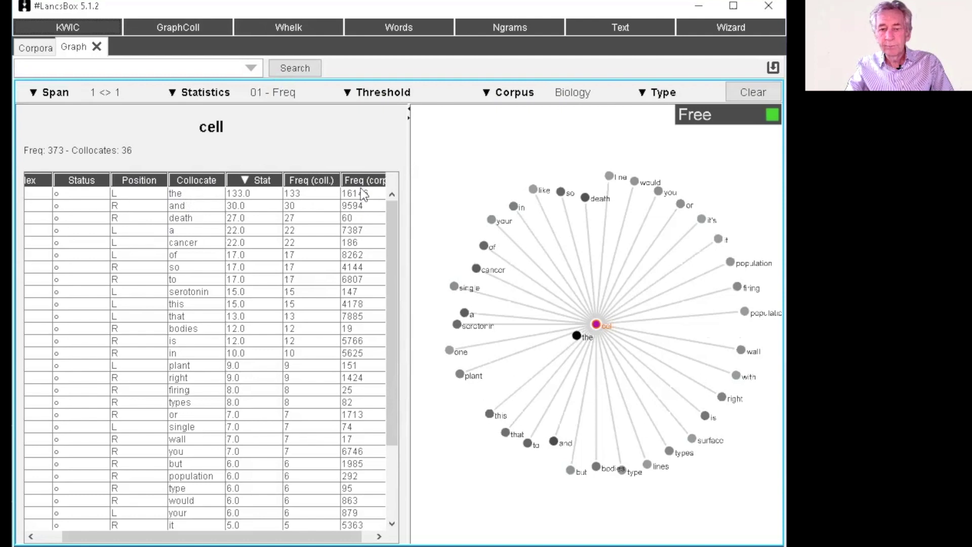
left_click_drag(390, 242, 393, 375)
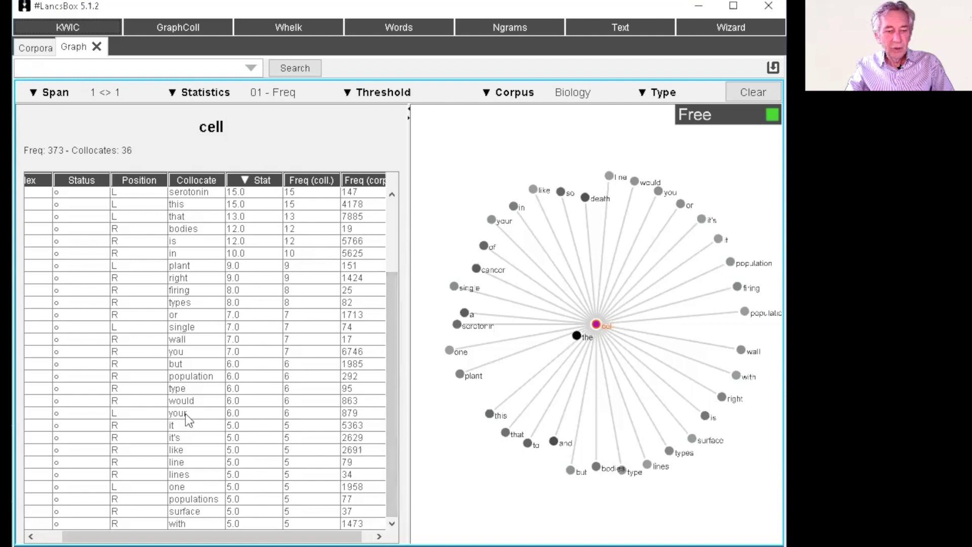
left_click_drag(392, 405, 389, 195)
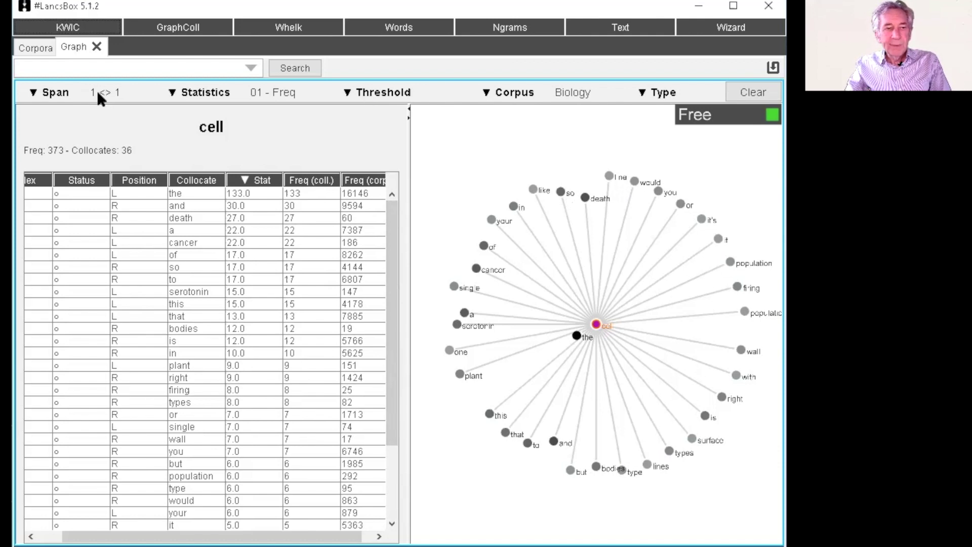
Reset the left span to 0, keeping right at 1, and confirm clearing the cell graph
left_click(33, 93)
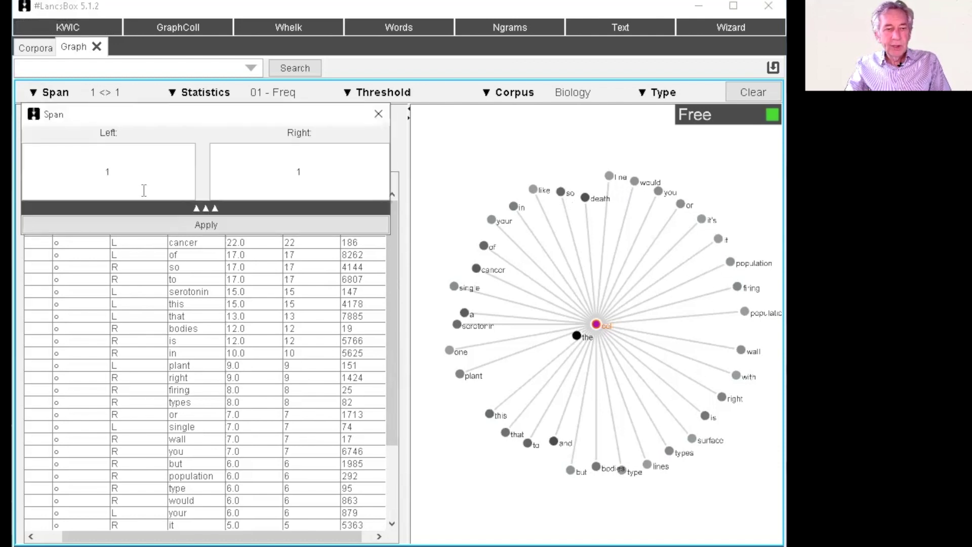
left_click(167, 155)
key("BackSpace")
type("0")
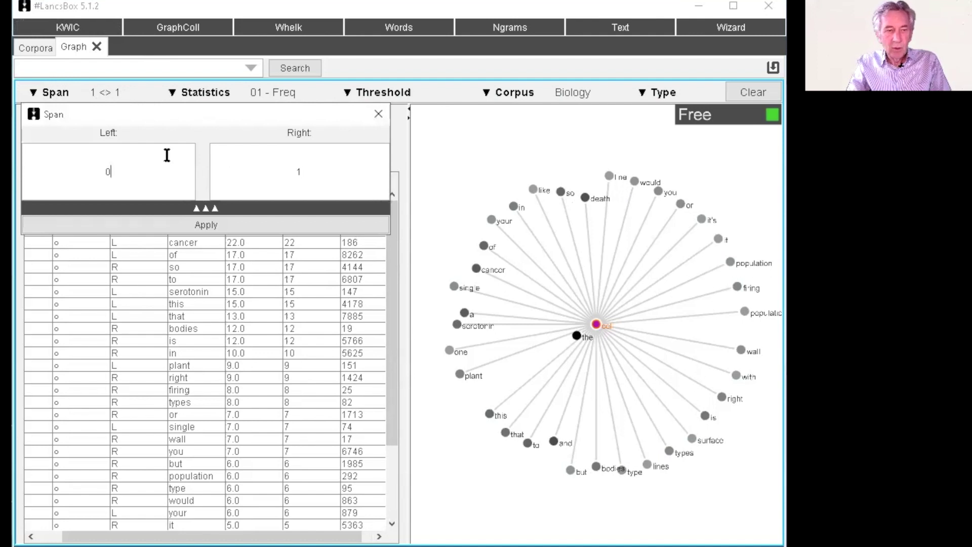
left_click(230, 225)
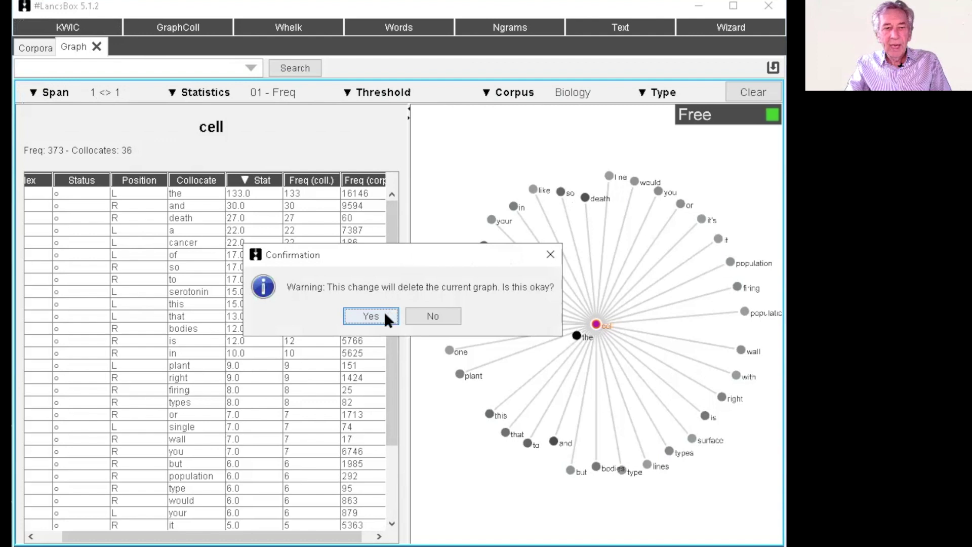
left_click(384, 311)
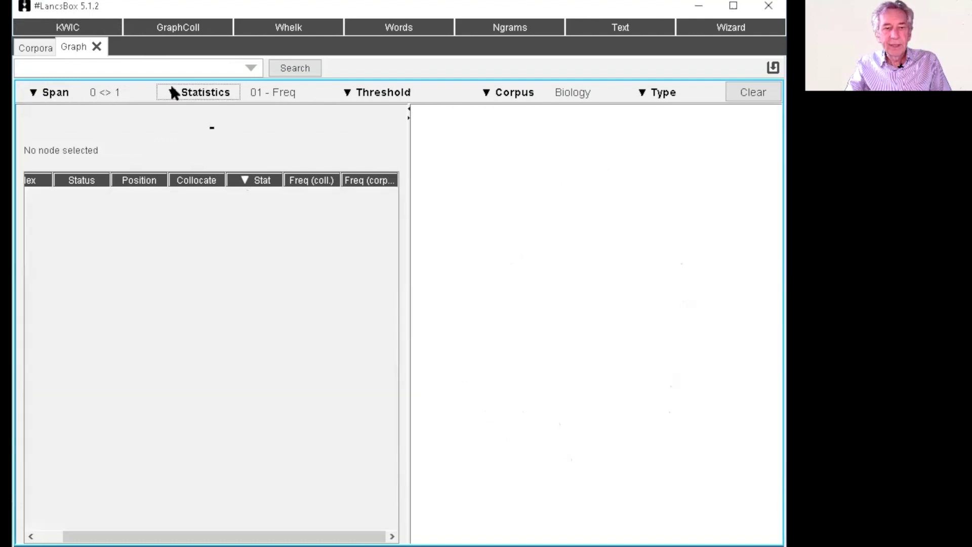
left_click(173, 93)
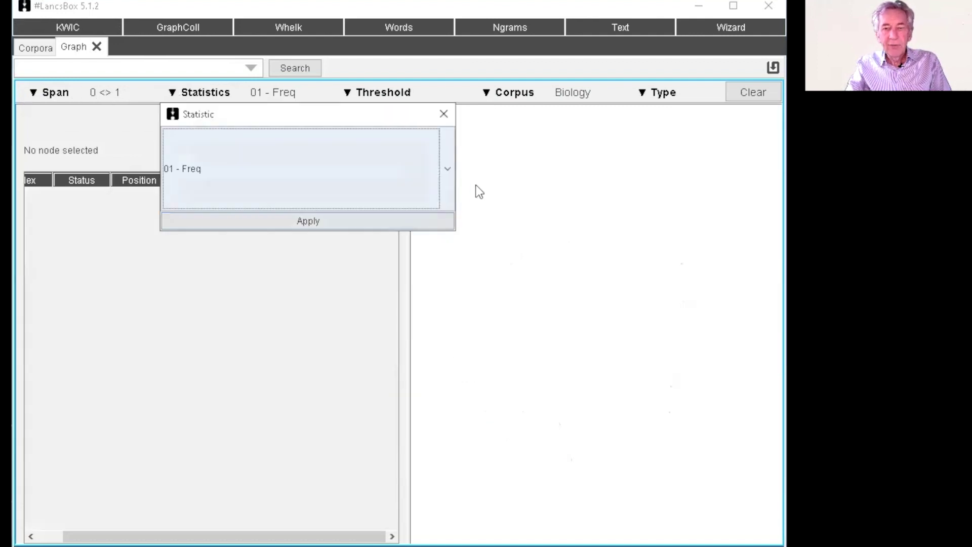
Choose 03 - MI as the statistic and accept threshold 3.0 with collocation frequency 5
left_click(450, 171)
left_click(449, 172)
left_click(449, 168)
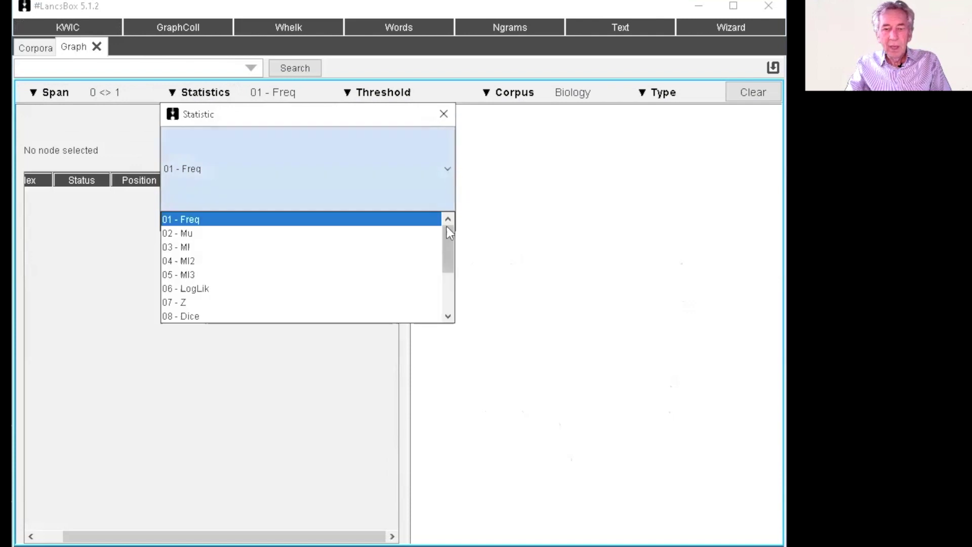
mouse_move(445, 239)
left_mouse_down()
mouse_move(445, 286)
mouse_move(442, 243)
left_mouse_up()
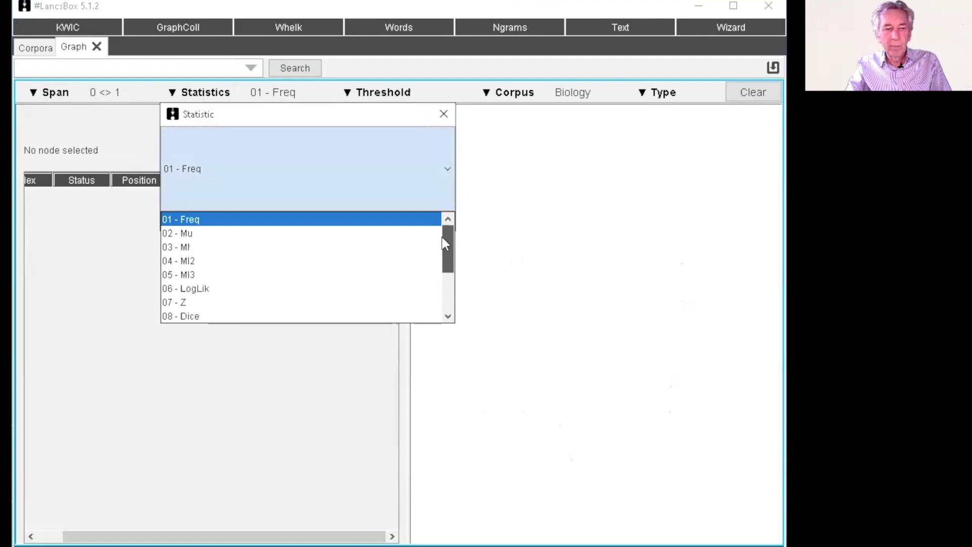
left_click(271, 246)
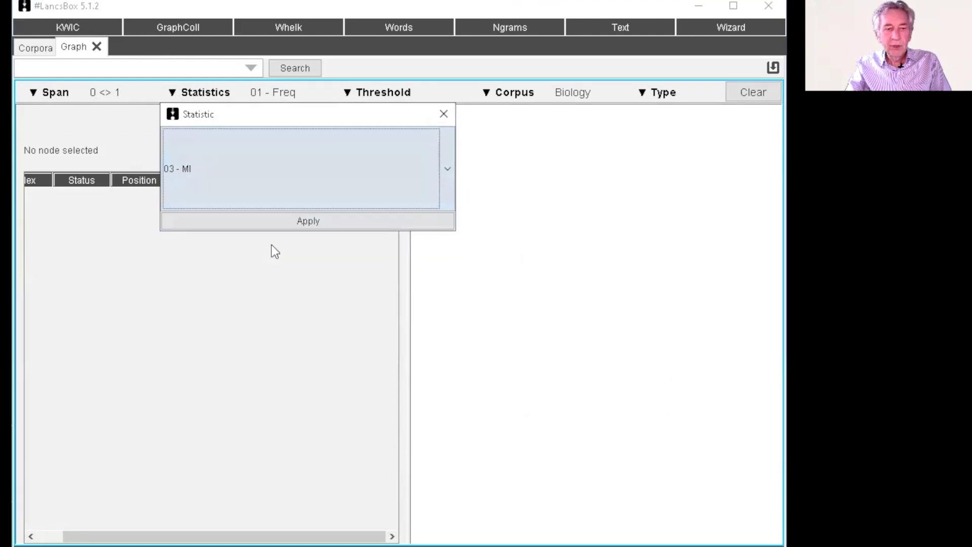
left_click(302, 224)
left_click(363, 96)
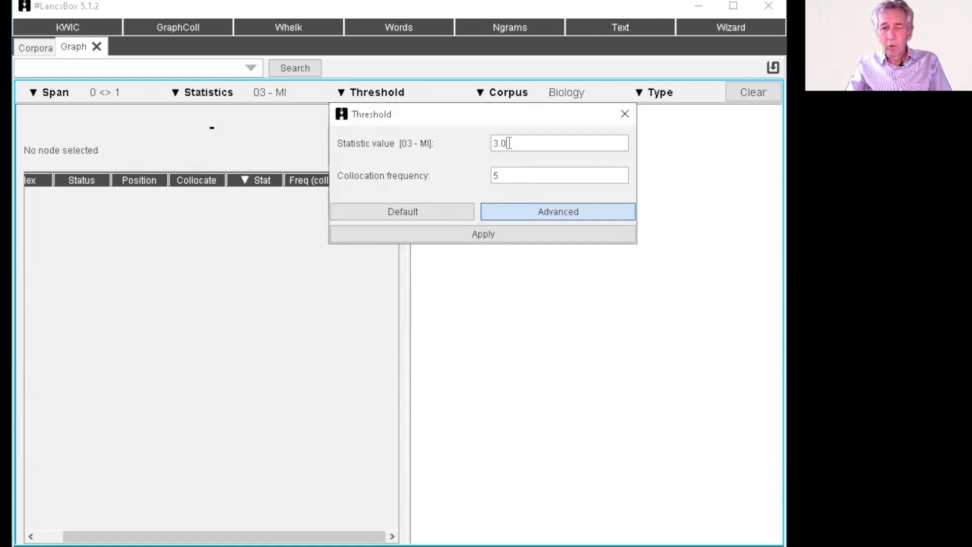
left_click(491, 234)
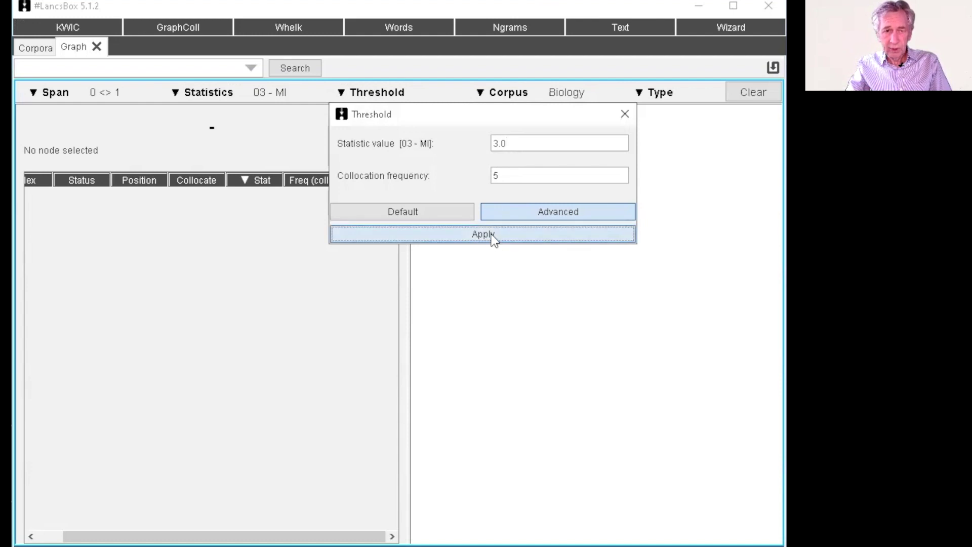
Search for 'cell' with MI, giving 11 right-side collocates topped by 'bodies', 'death' and 'wall'
left_click(87, 65)
type("c")
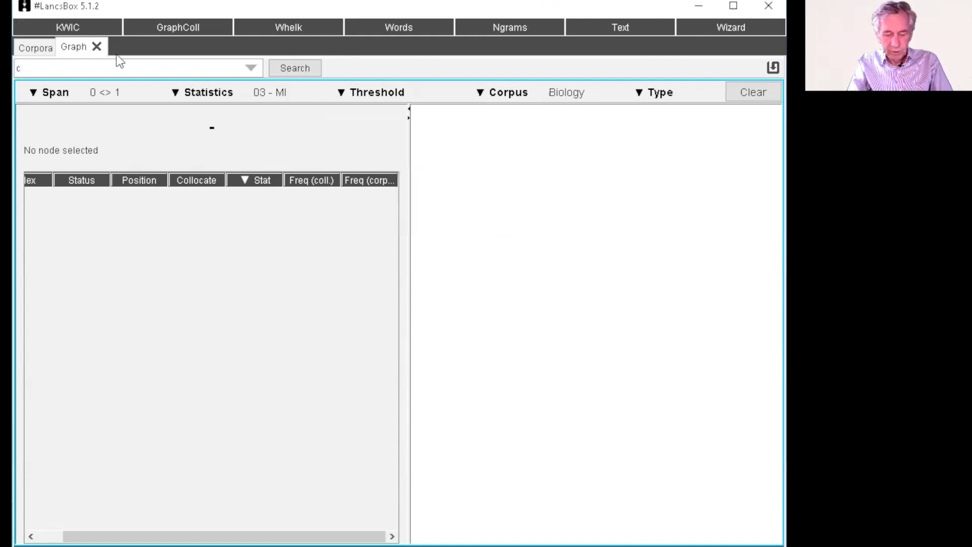
type("ell")
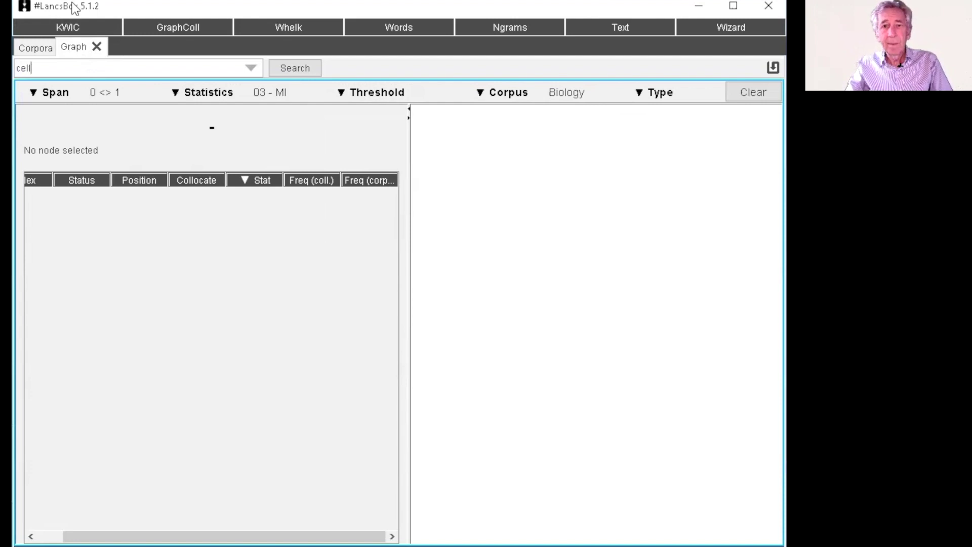
left_click(301, 67)
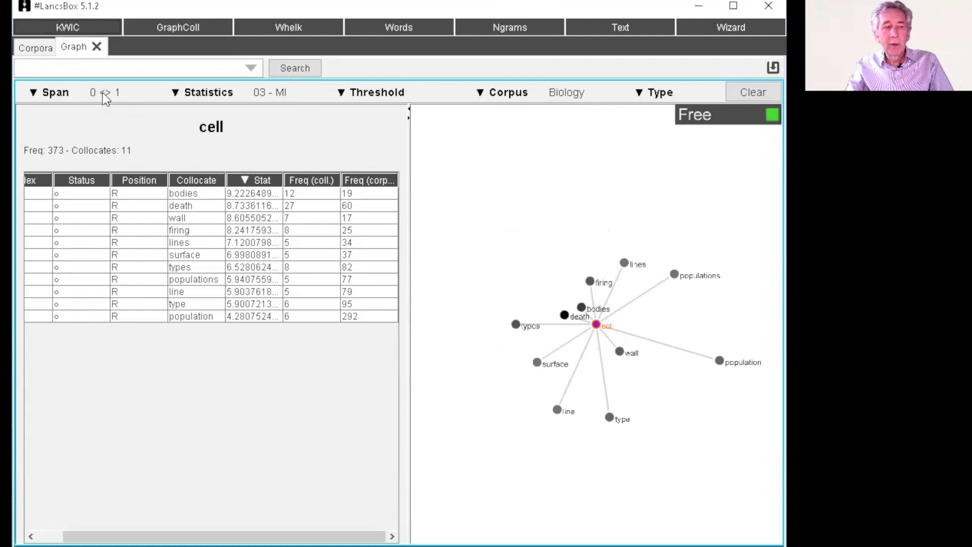
Change the left span from 0 to 1 and rerun, adding 'cancer', 'serotonin', 'single' and 'plant'
left_click(38, 91)
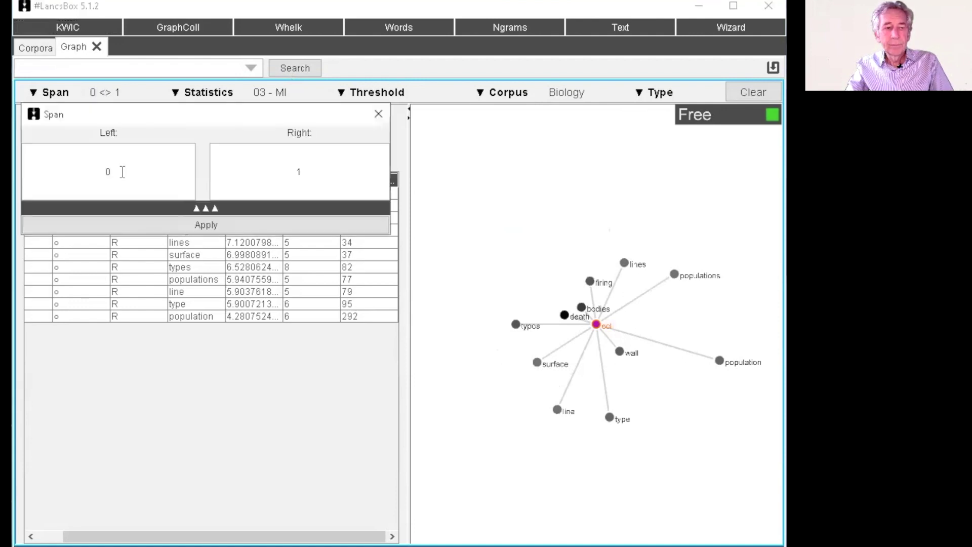
double_click(122, 171)
type("1")
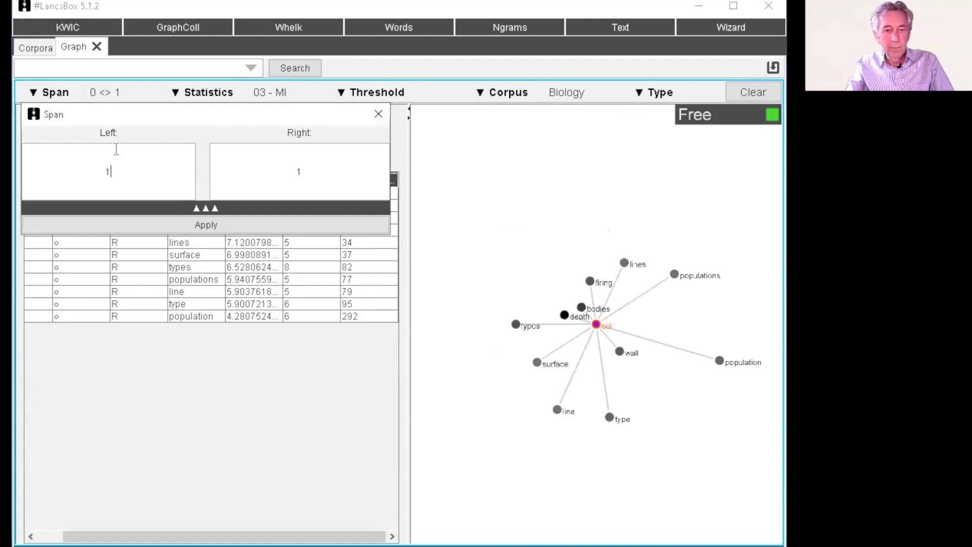
left_click(199, 224)
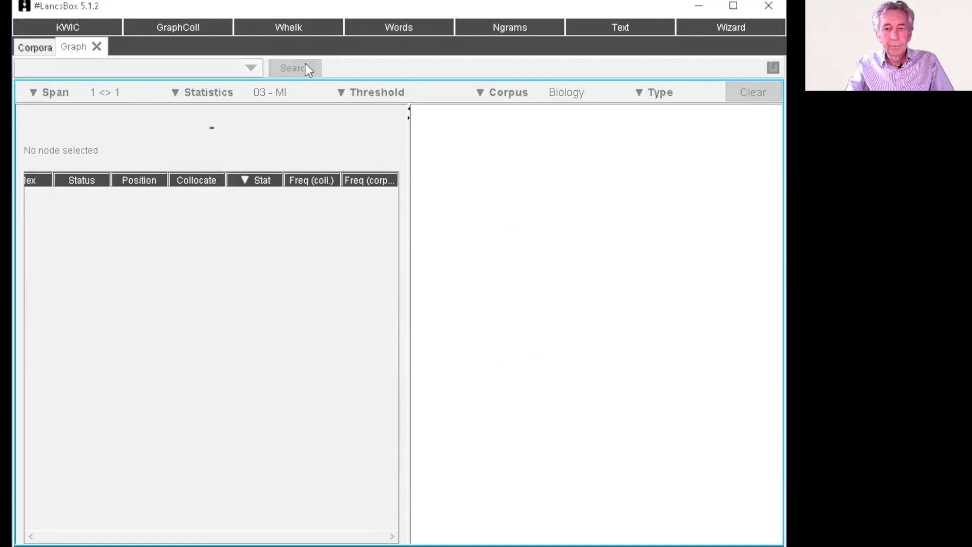
left_click(306, 66)
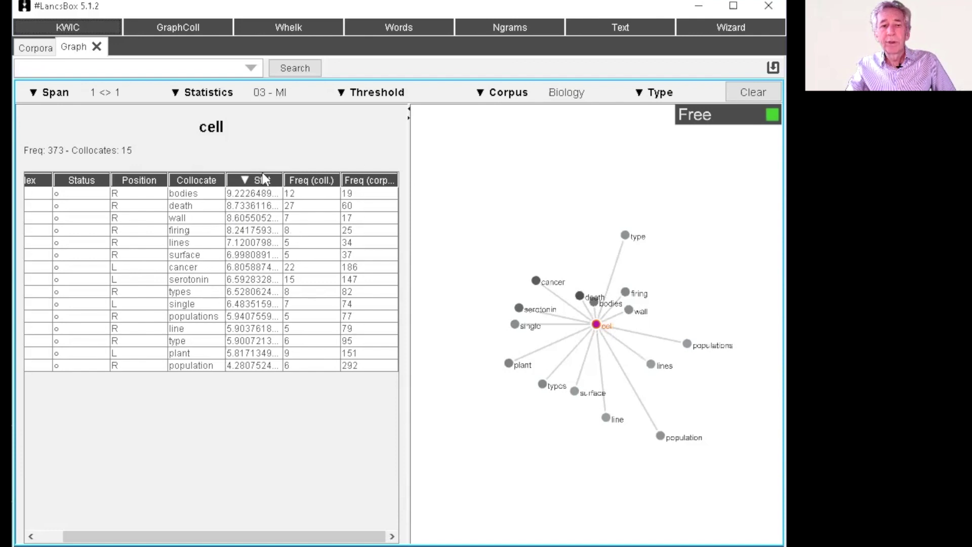
Set the span to 0 left and 1 right, confirming deletion of the current graph
left_click(59, 95)
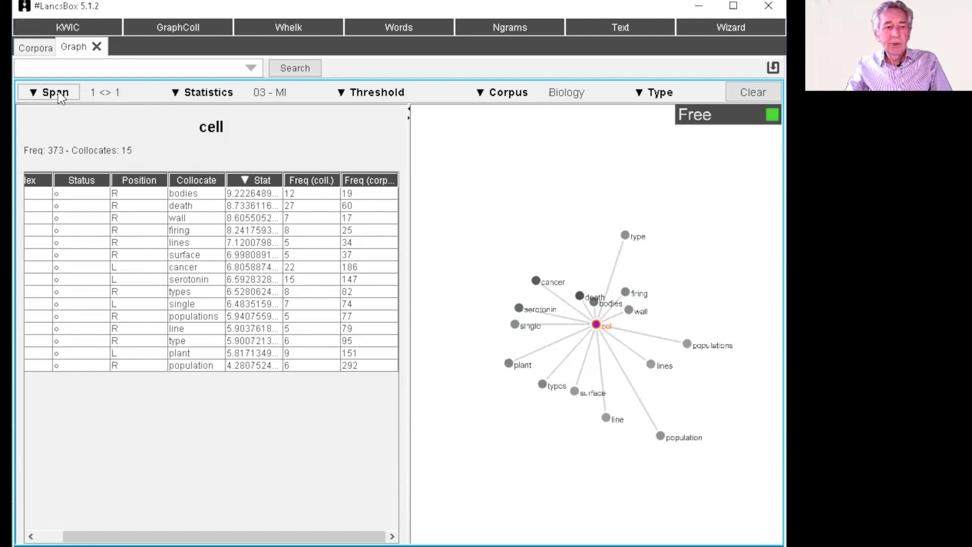
left_click(56, 93)
key("BackSpace")
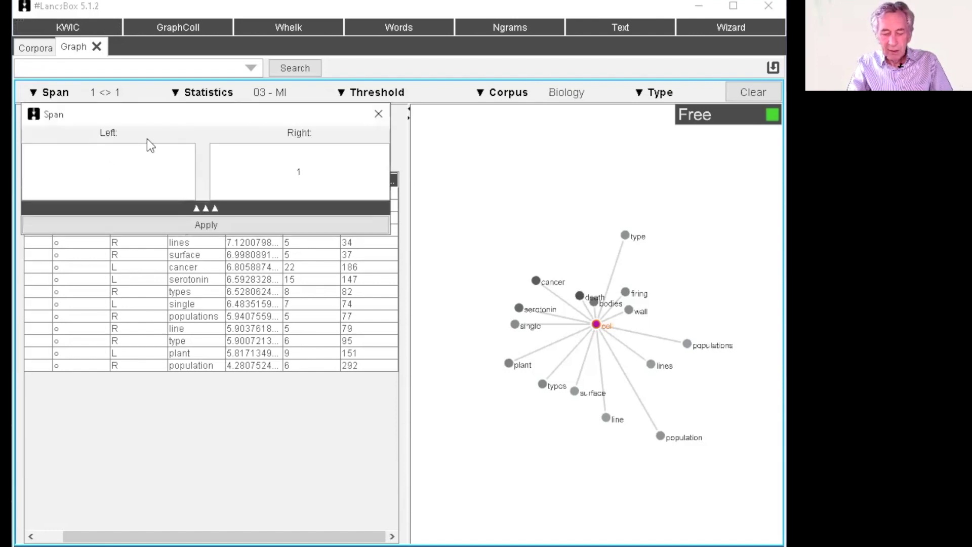
type("0")
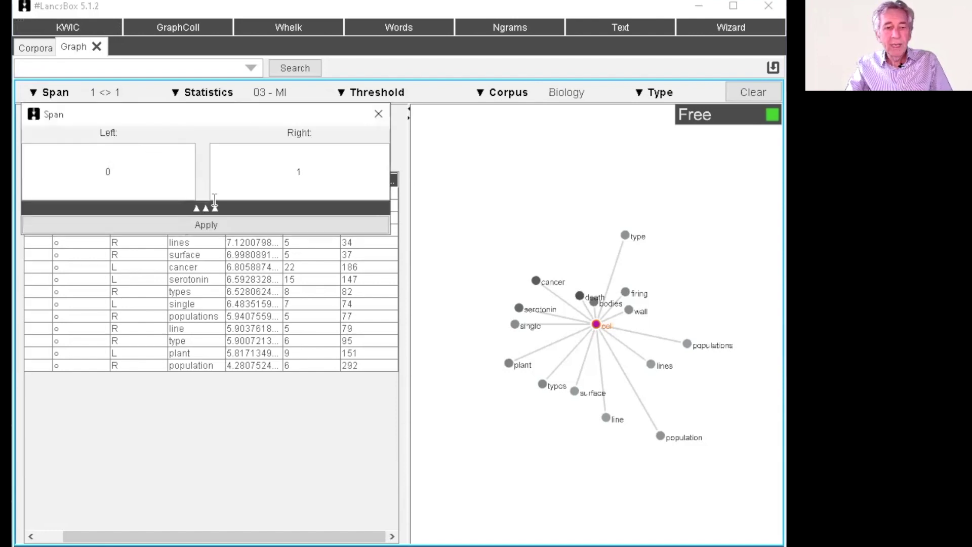
left_click(214, 230)
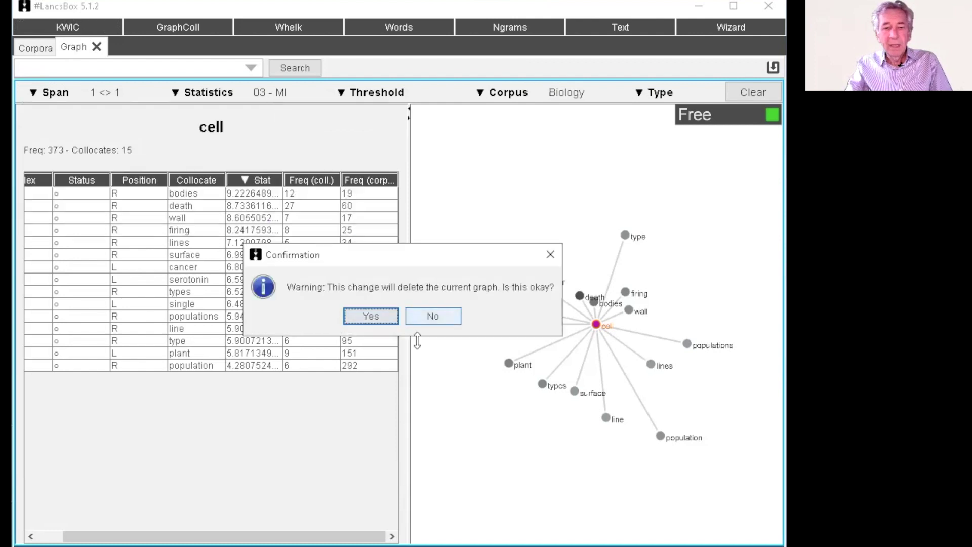
left_click(371, 317)
Switch the collocation statistic to 06 - LogLik and apply it
left_click(453, 169)
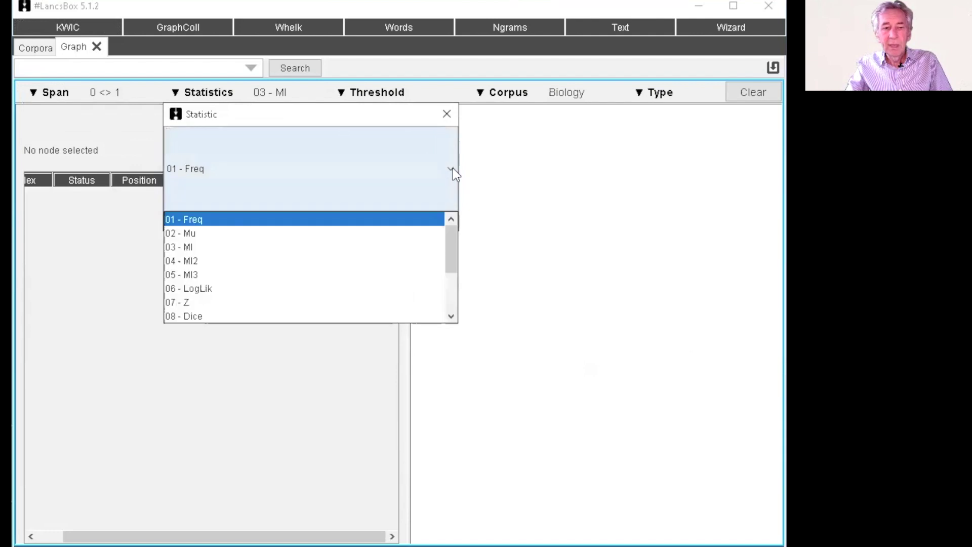
left_click(452, 168)
left_click(453, 169)
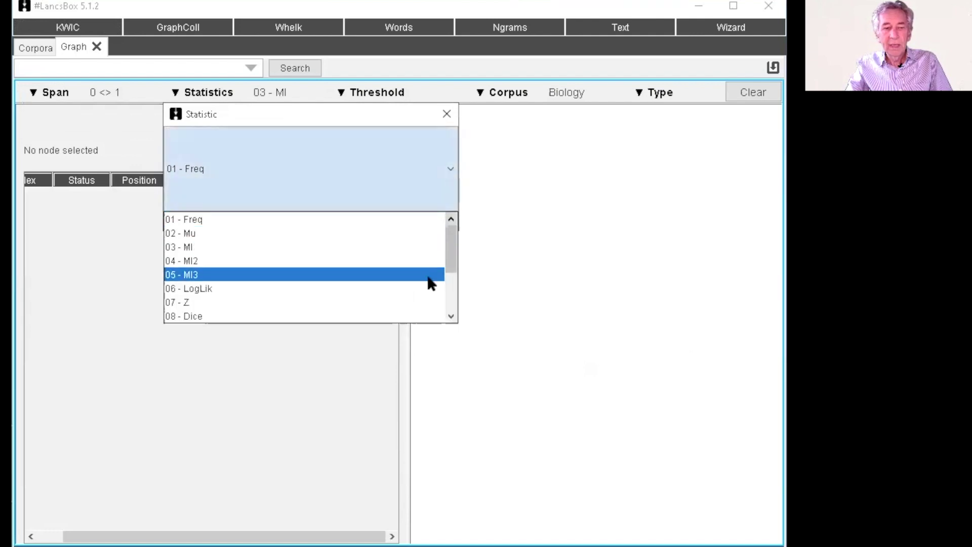
left_click(429, 288)
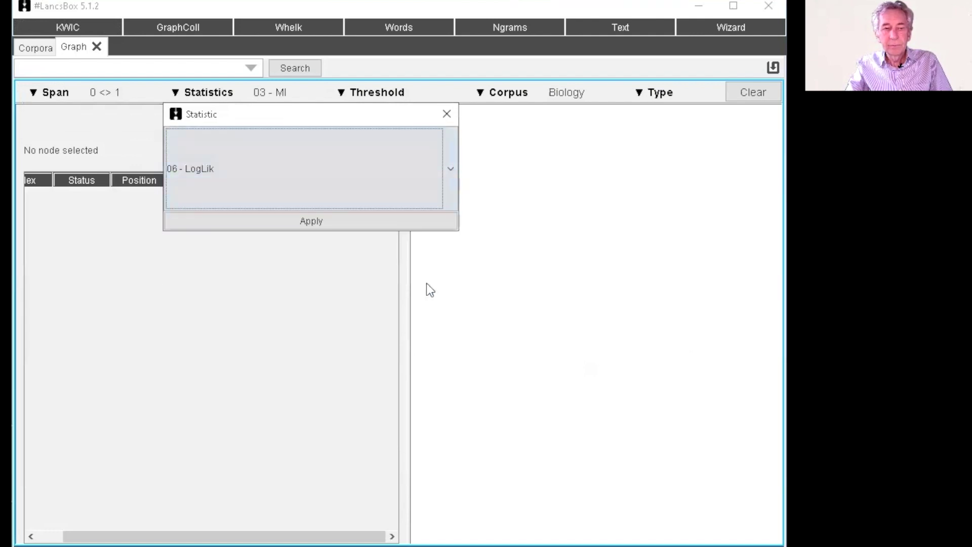
left_click(324, 225)
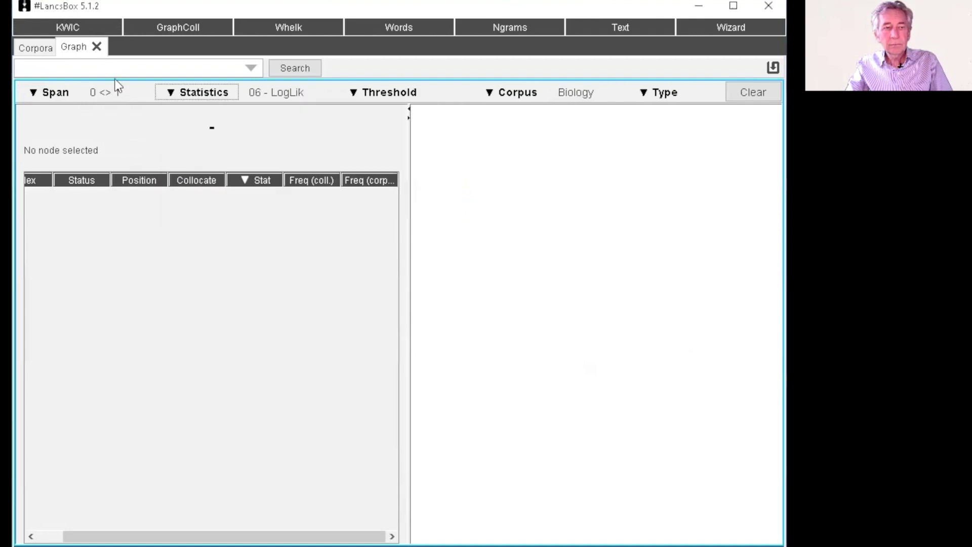
Search for 'cell' to build the log-likelihood graph, with 16 collocates led by death
left_click(126, 61)
type("cell")
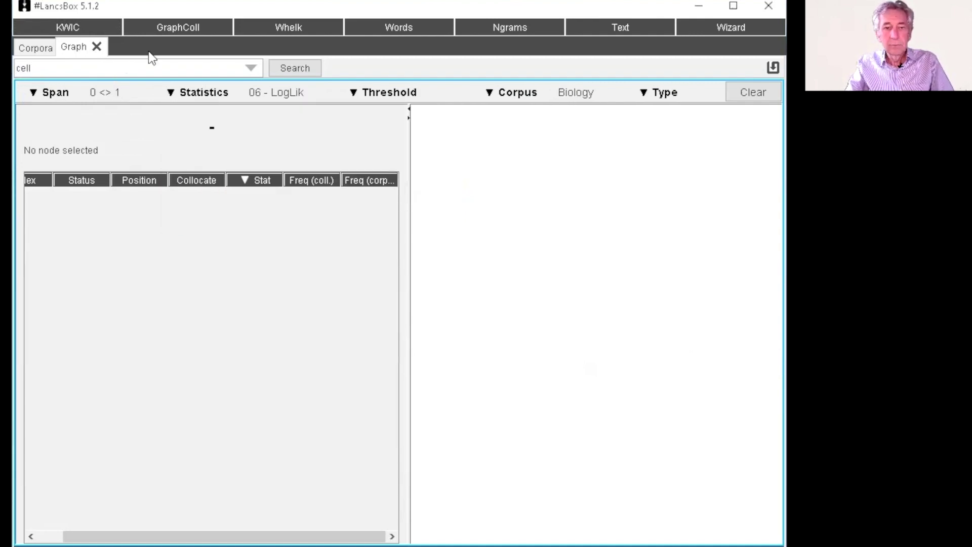
key("Return")
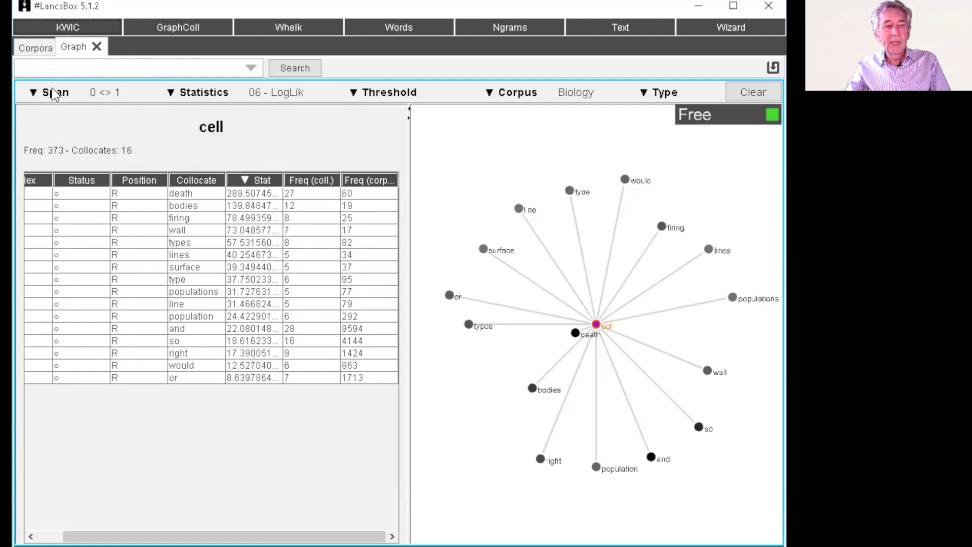
Change the span to 1 left and 1 right, discarding the current log-likelihood graph
left_click(35, 95)
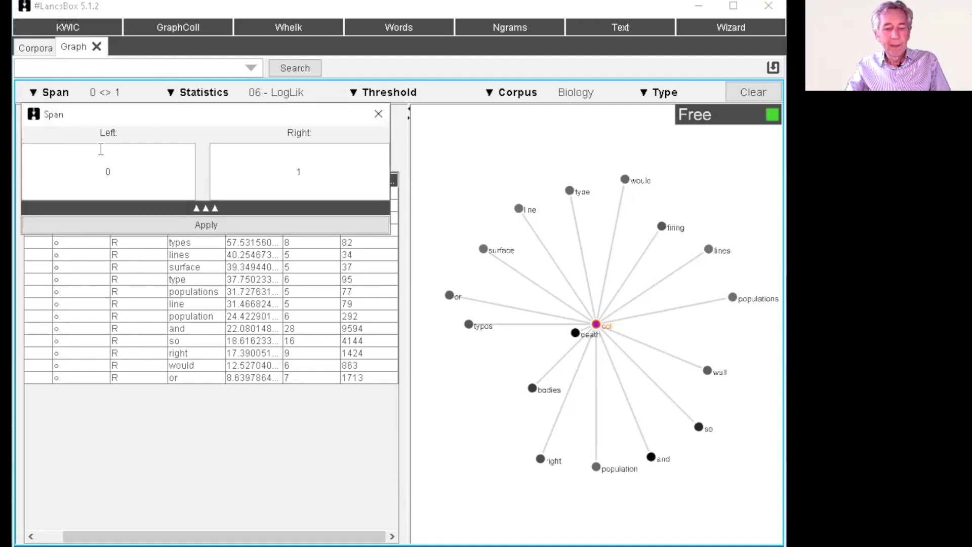
key("BackSpace")
type("1")
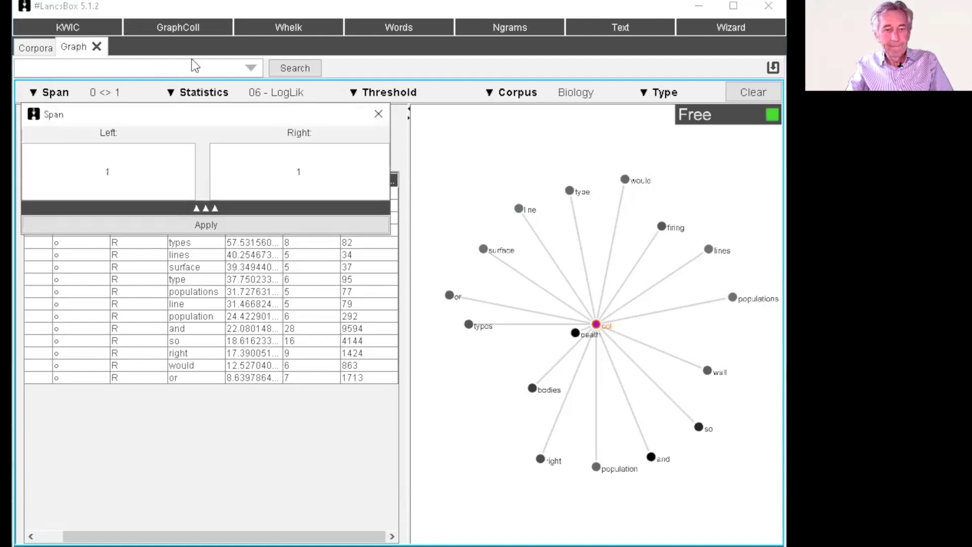
left_click(219, 226)
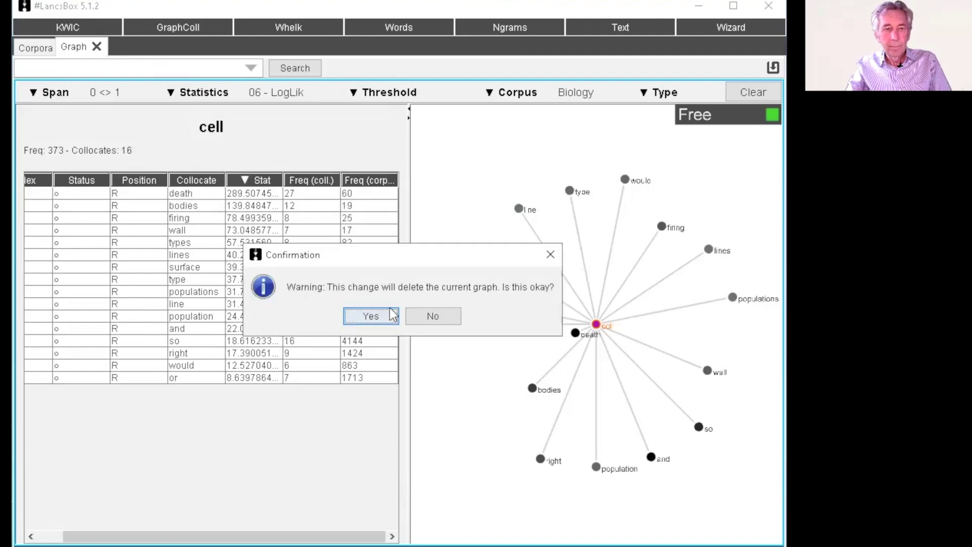
left_click(391, 311)
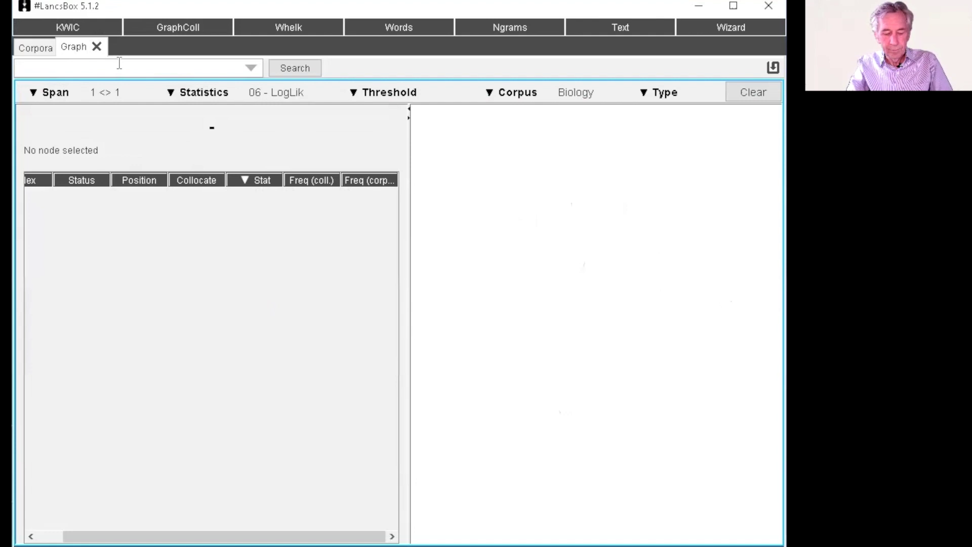
Rerun the collocation search for 'cell' with the 1<>1 span
left_click(120, 63)
type("cell")
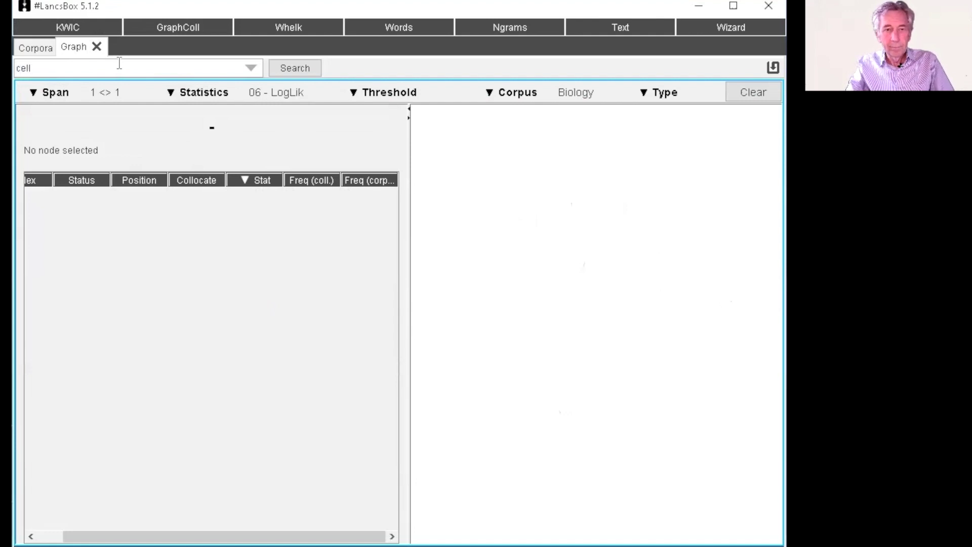
left_click(291, 68)
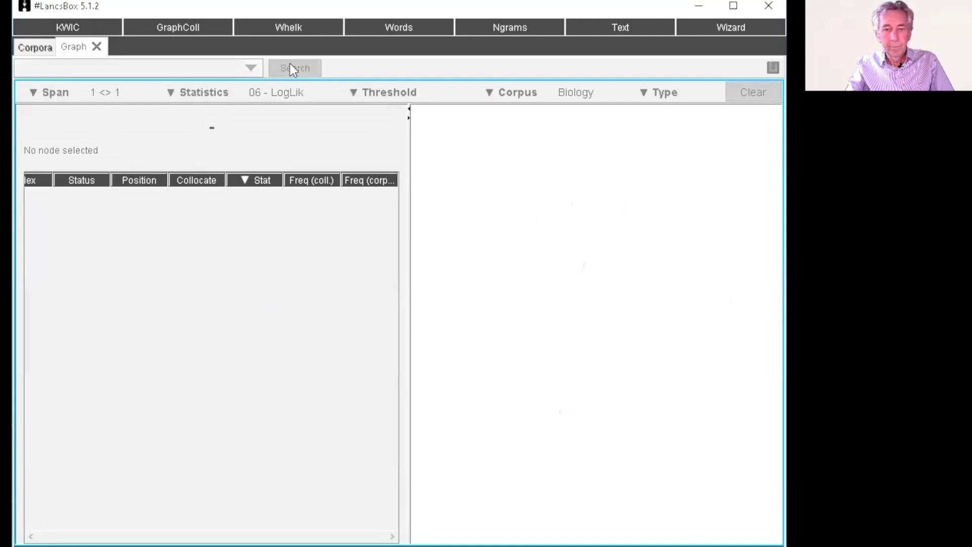